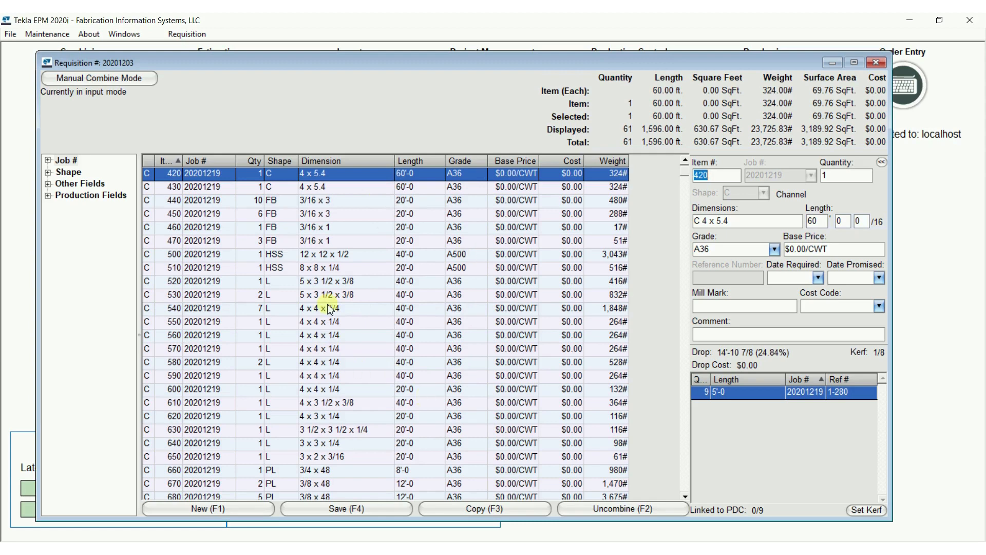
# Look up the Request For Pricing report among the requisition's reports without applying filters, and close the report selection.
pyautogui.click(193, 35)
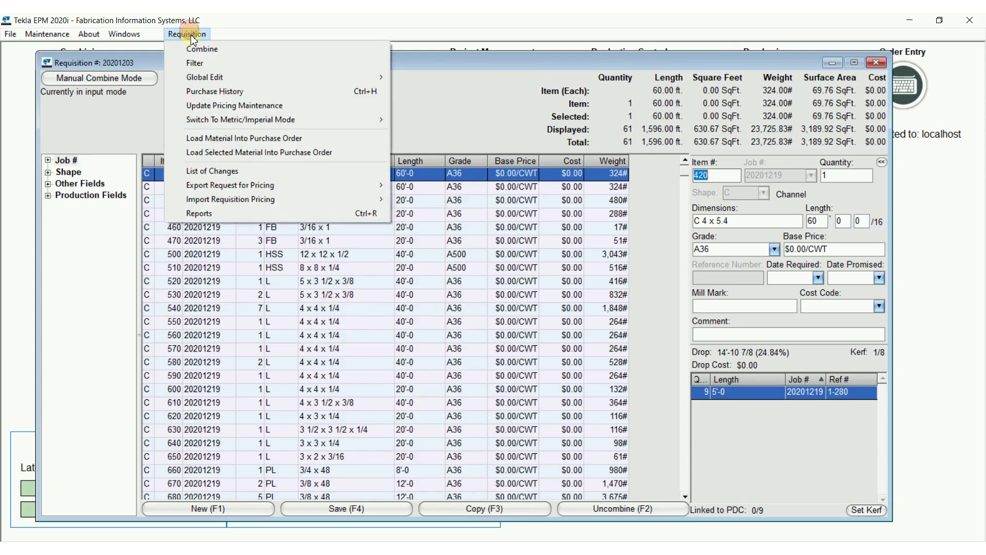
pyautogui.click(219, 211)
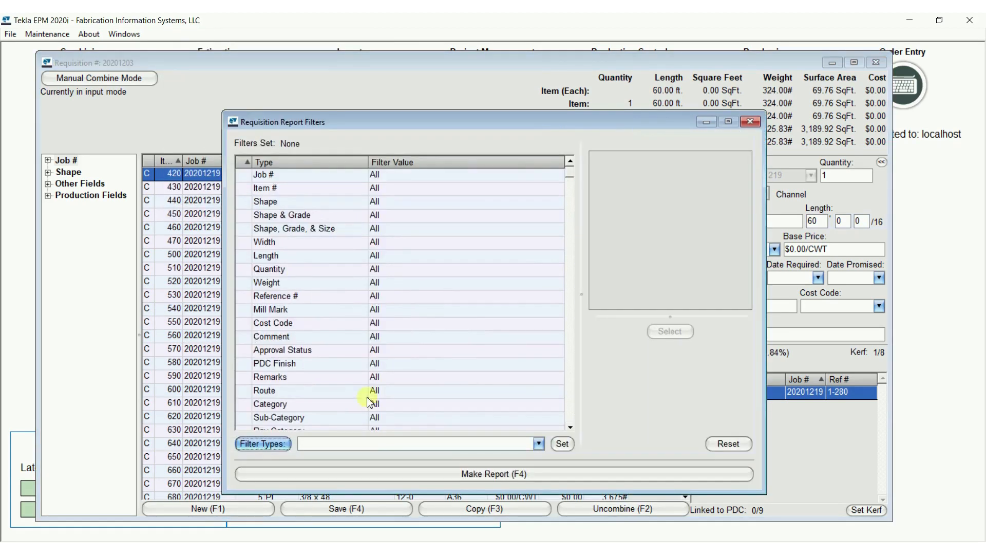
pyautogui.click(478, 472)
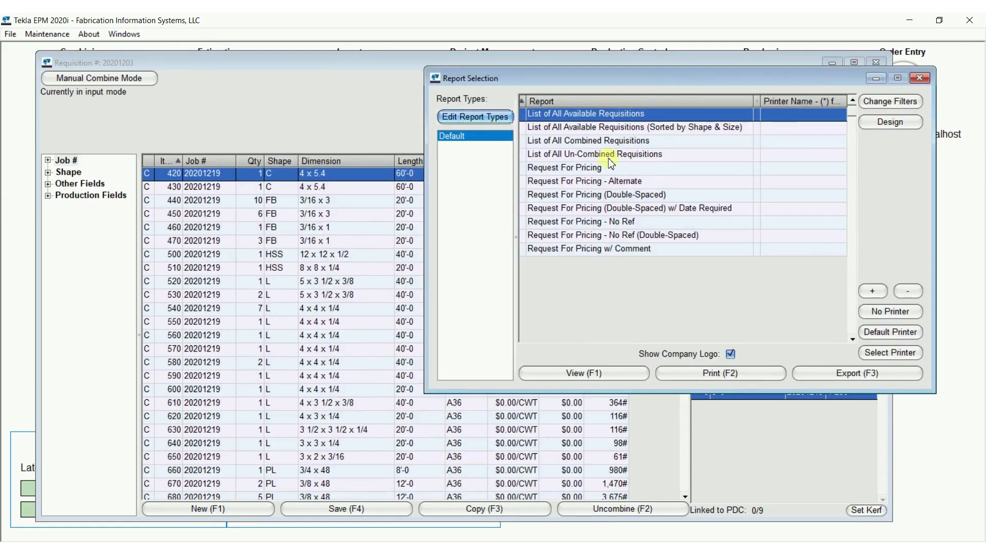
pyautogui.click(601, 167)
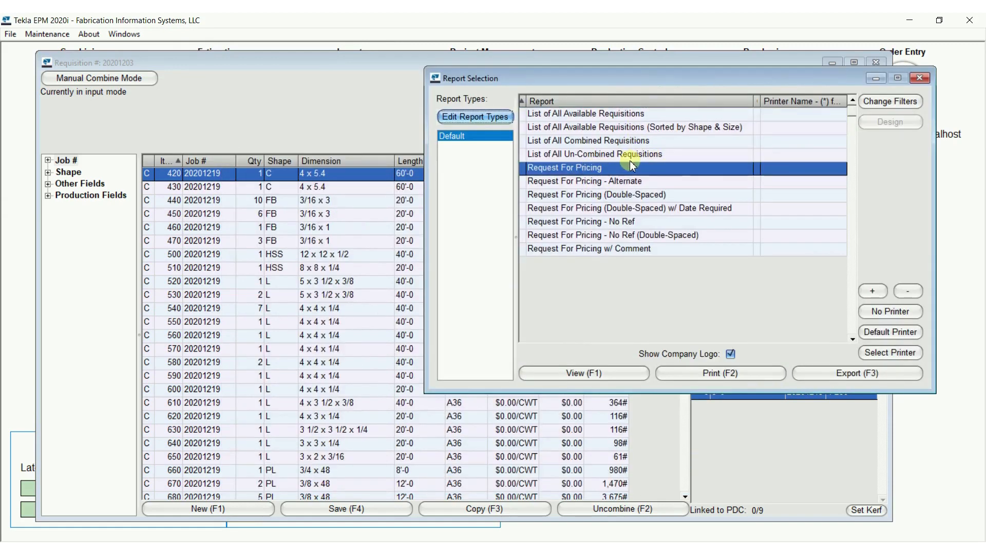
pyautogui.click(919, 77)
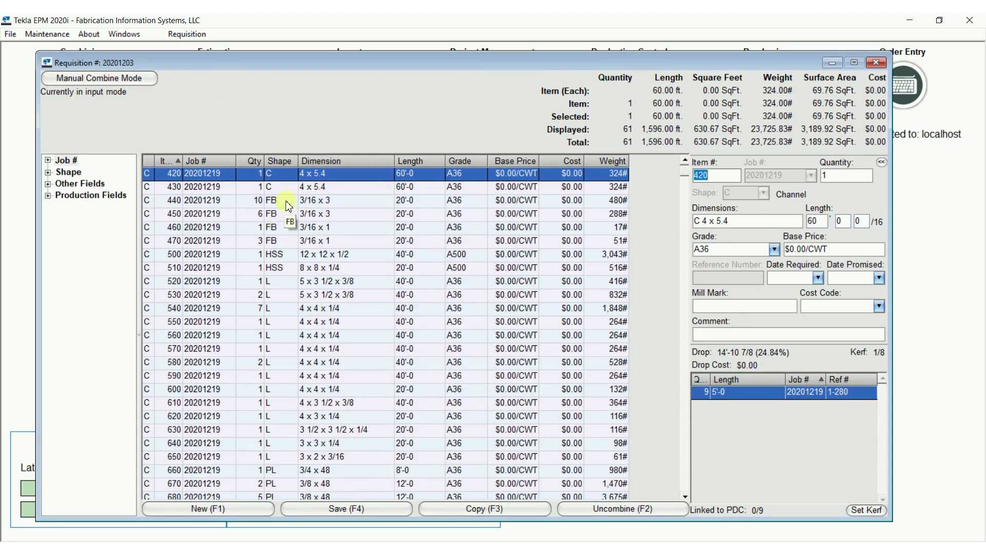
# Export the request for pricing to Excel in the Pricing folder under its default file name, and open the exported workbook in Excel.
pyautogui.click(194, 35)
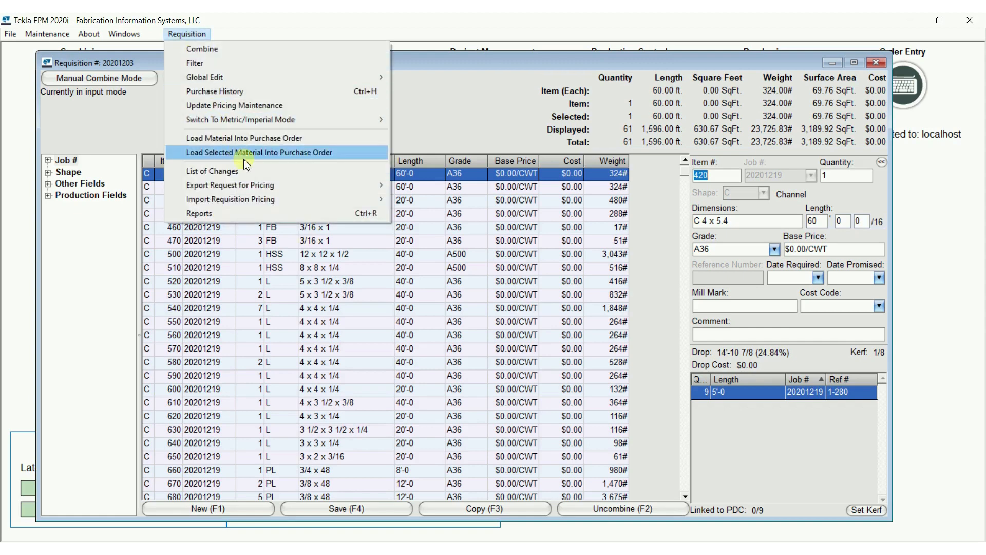
pyautogui.moveTo(248, 193)
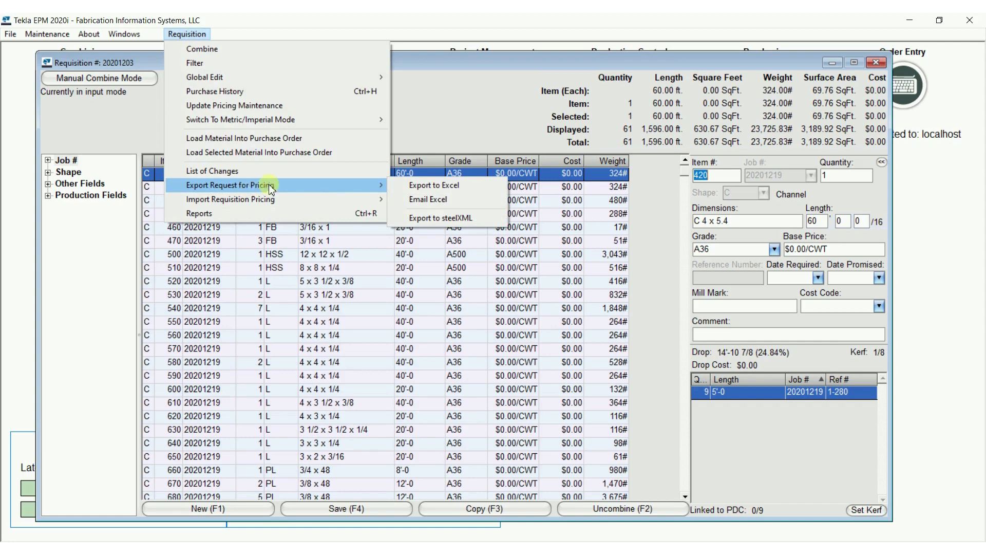
pyautogui.click(425, 186)
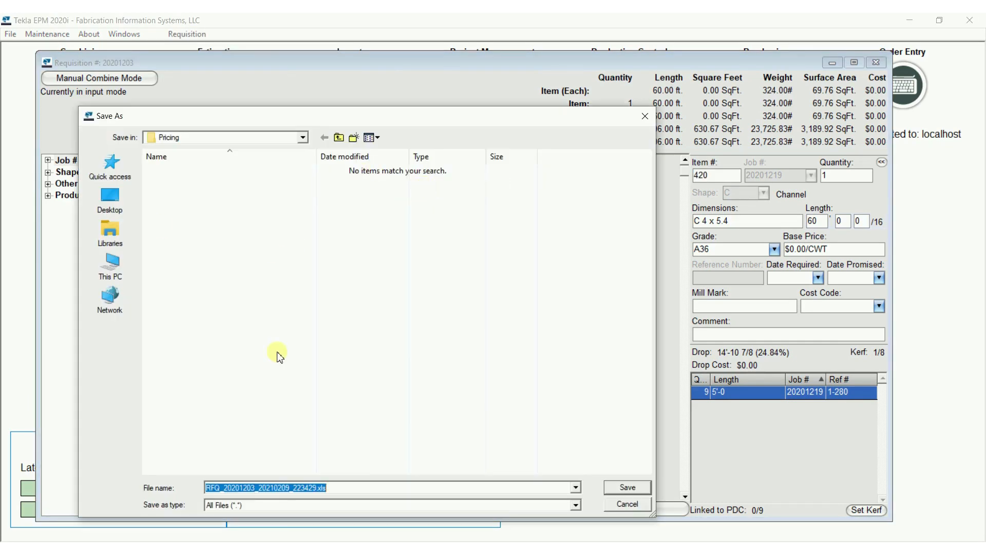
pyautogui.click(628, 487)
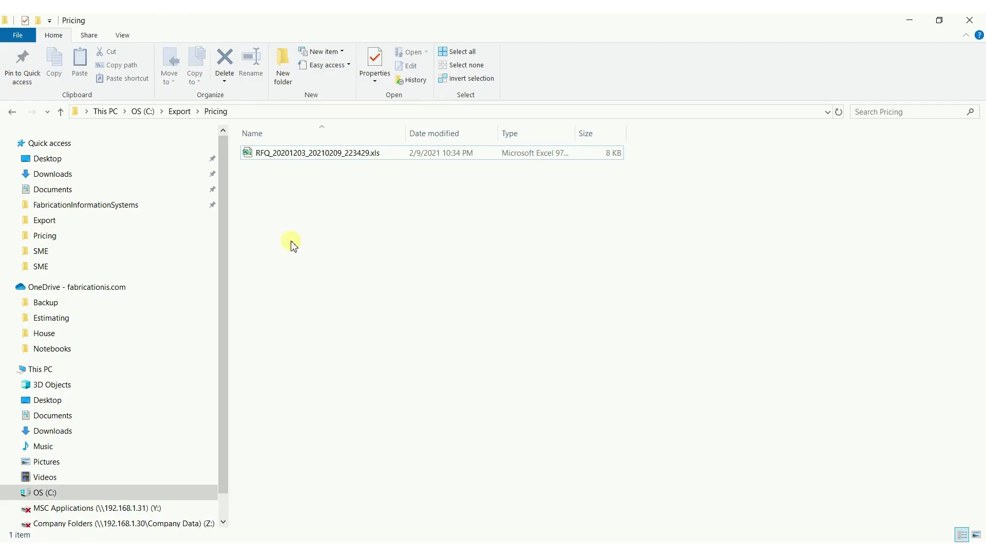
pyautogui.doubleClick(253, 155)
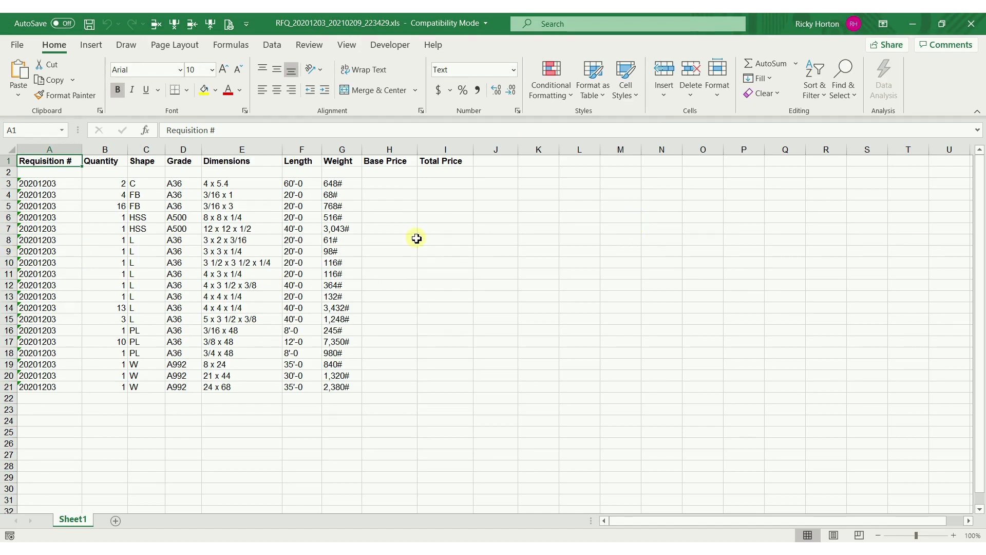
# Enter a base price of $50.00/cwt in H3 and fill it down through H21.
pyautogui.click(390, 184)
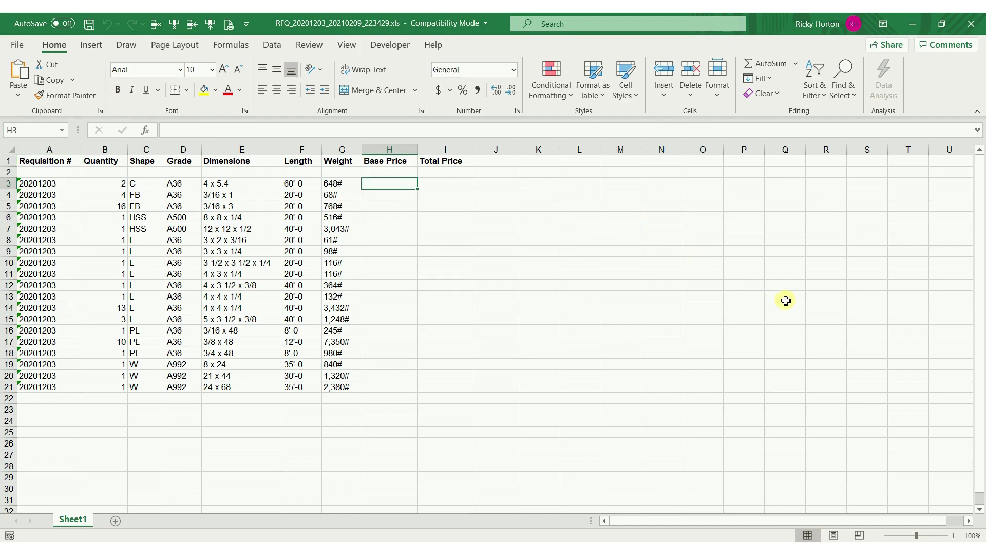
pyautogui.write('$50.00')
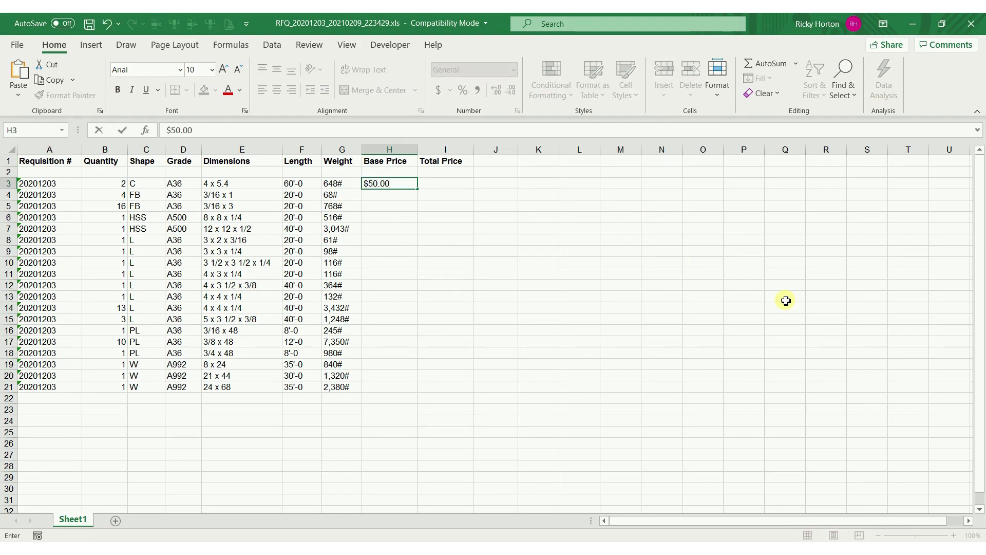
pyautogui.write('/cwt')
pyautogui.press('Return')
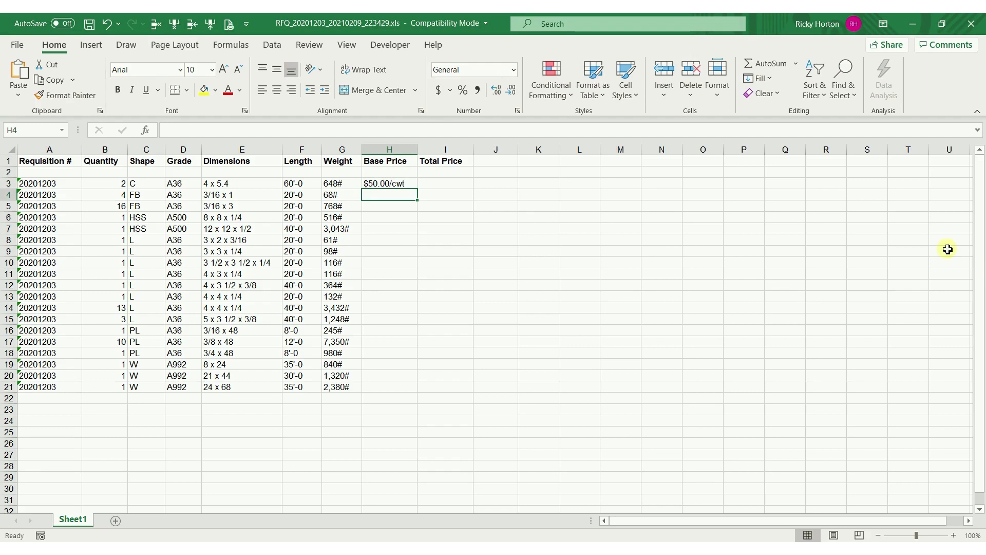
pyautogui.click(411, 184)
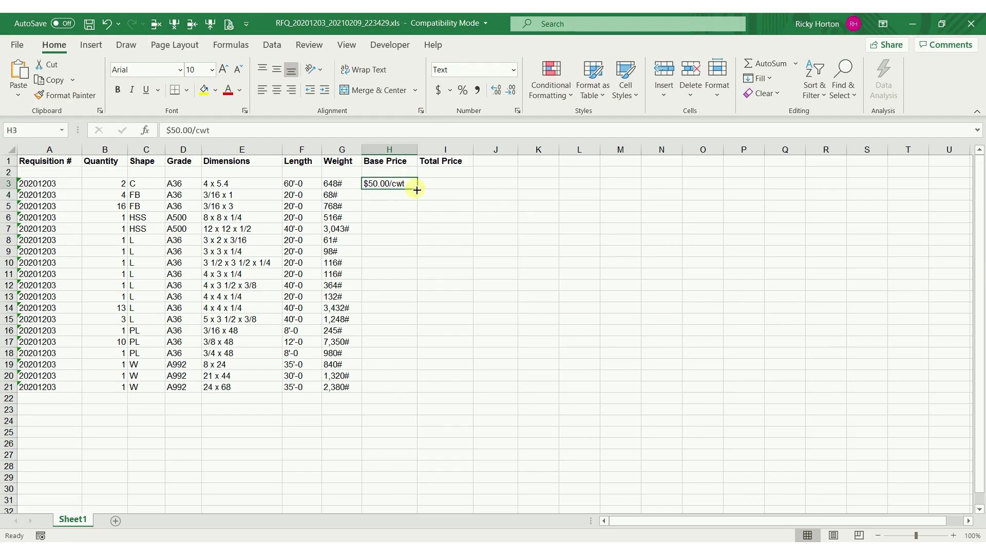
pyautogui.doubleClick(419, 189)
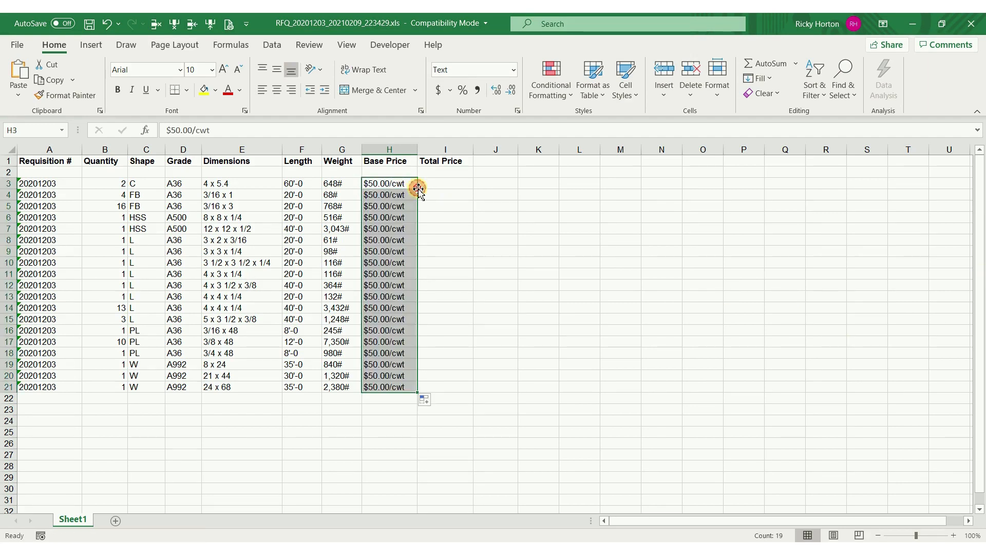
# Set the base price of both FB rows, H4 and H5, to $55.00/cwt.
pyautogui.click(390, 196)
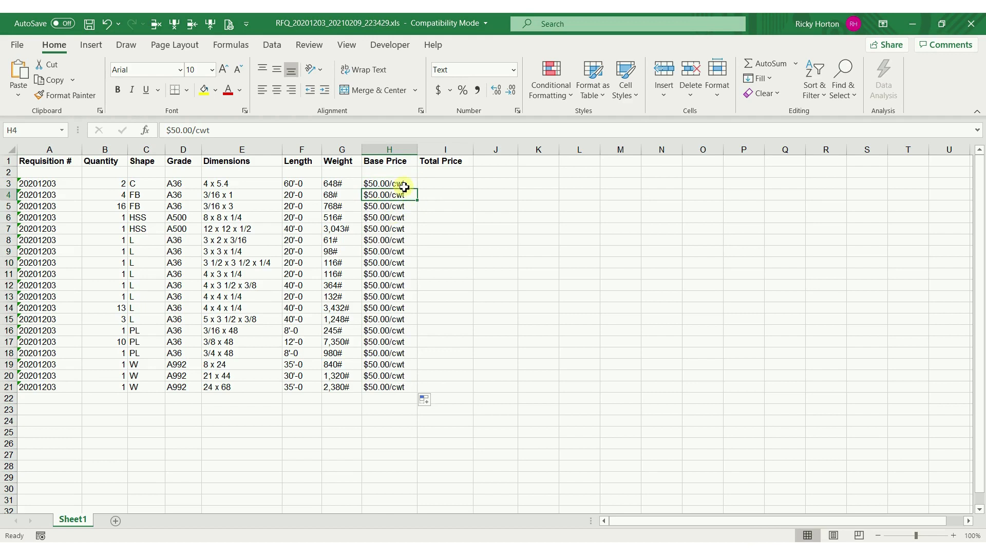
pyautogui.click(178, 128)
pyautogui.doubleClick(184, 130)
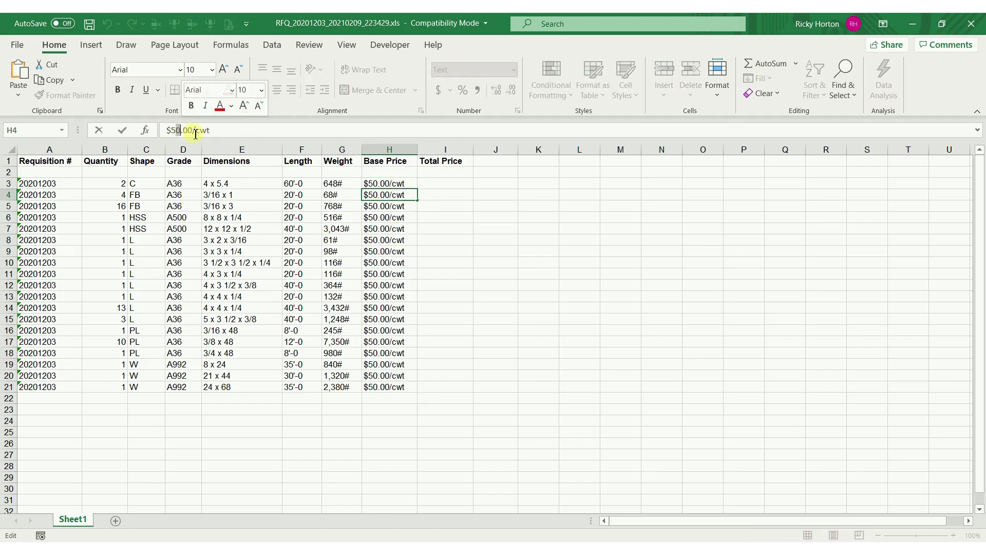
pyautogui.write('5')
pyautogui.press('Return')
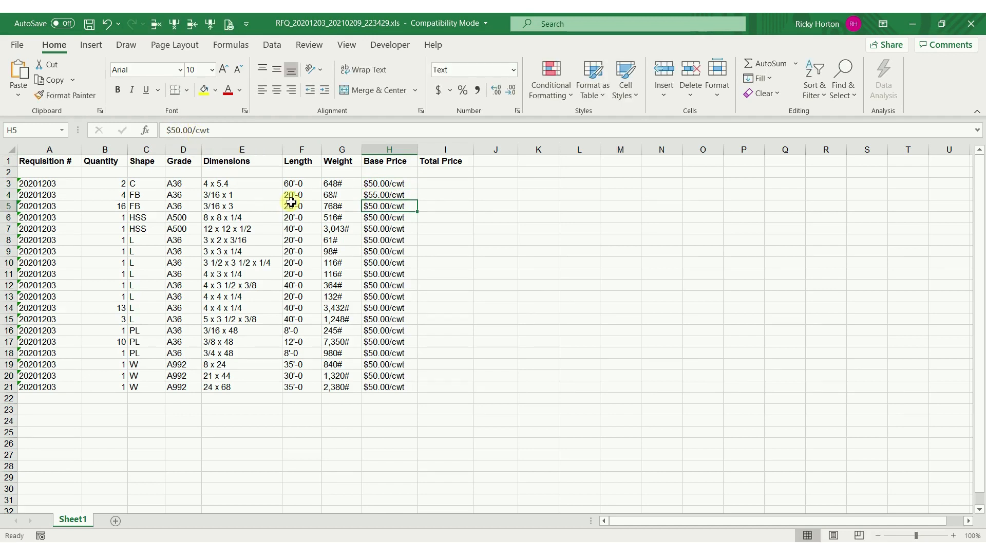
pyautogui.click(370, 194)
pyautogui.hotkey('ctrl', 'c')
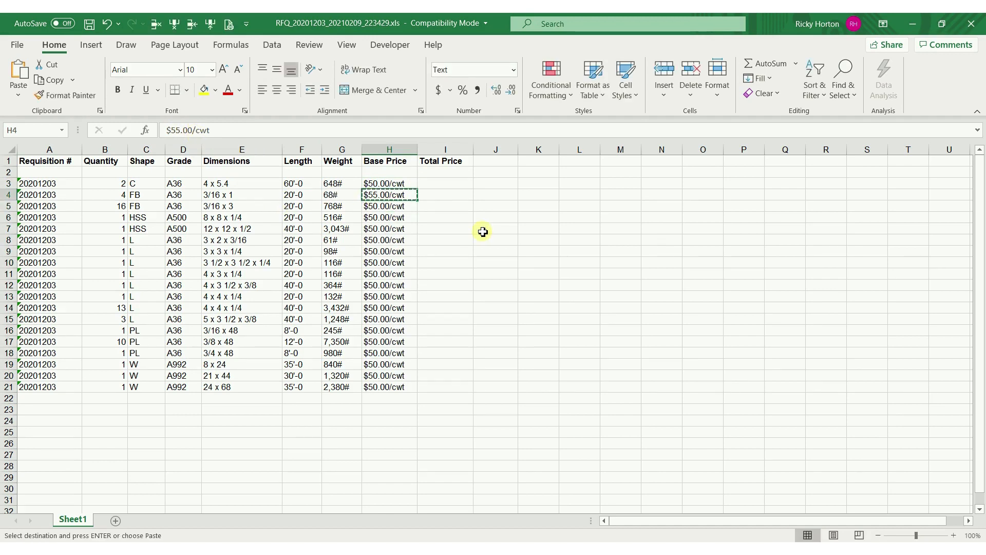
pyautogui.press('Down')
pyautogui.hotkey('ctrl', 'v')
pyautogui.press('Down')
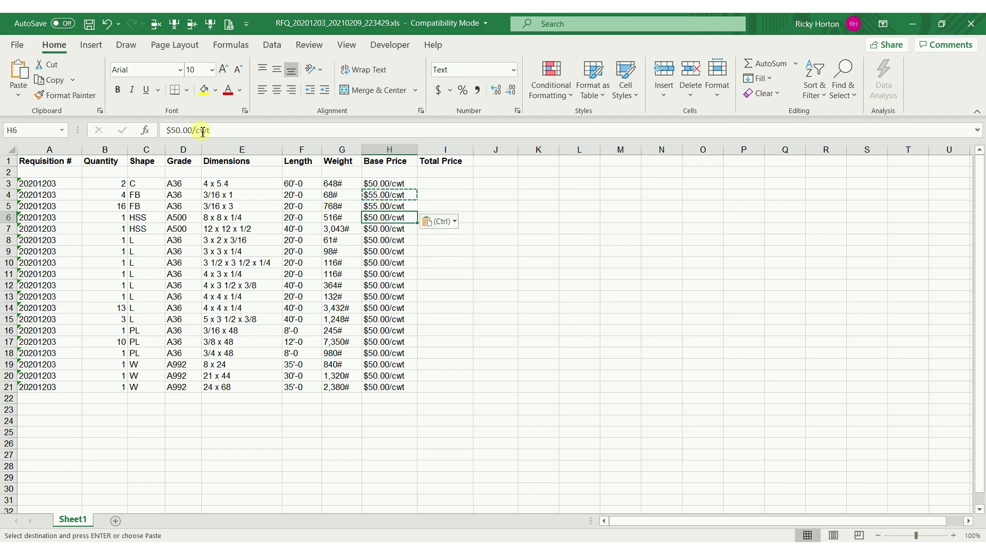
# Set the base price of both HSS rows, H6 and H7, to $65.00/cwt.
pyautogui.moveTo(172, 130); pyautogui.dragTo(179, 132)
pyautogui.write('65')
pyautogui.hotkey('ctrl', 'Return')
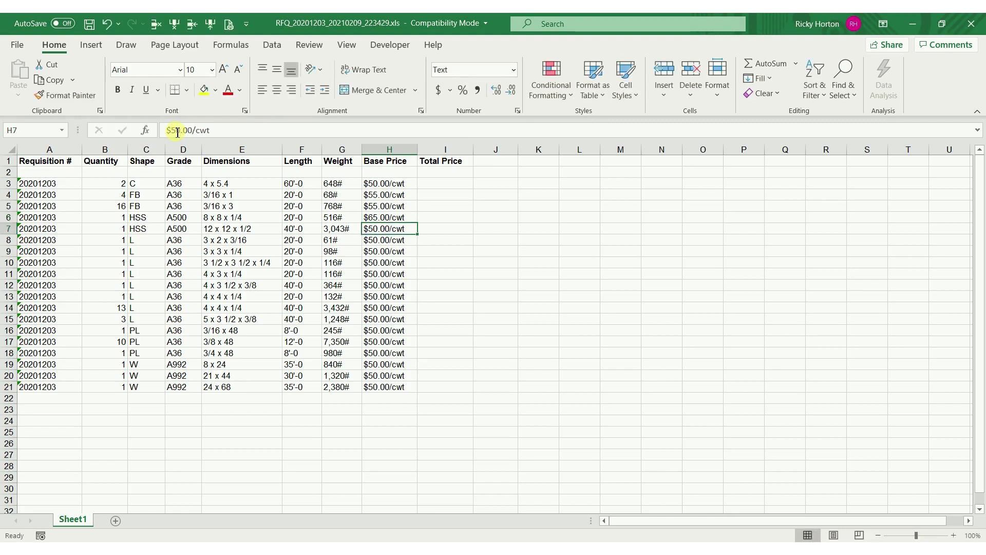
pyautogui.hotkey('ctrl', 'c')
pyautogui.press('Down')
pyautogui.hotkey('ctrl', 'v')
pyautogui.press('Down')
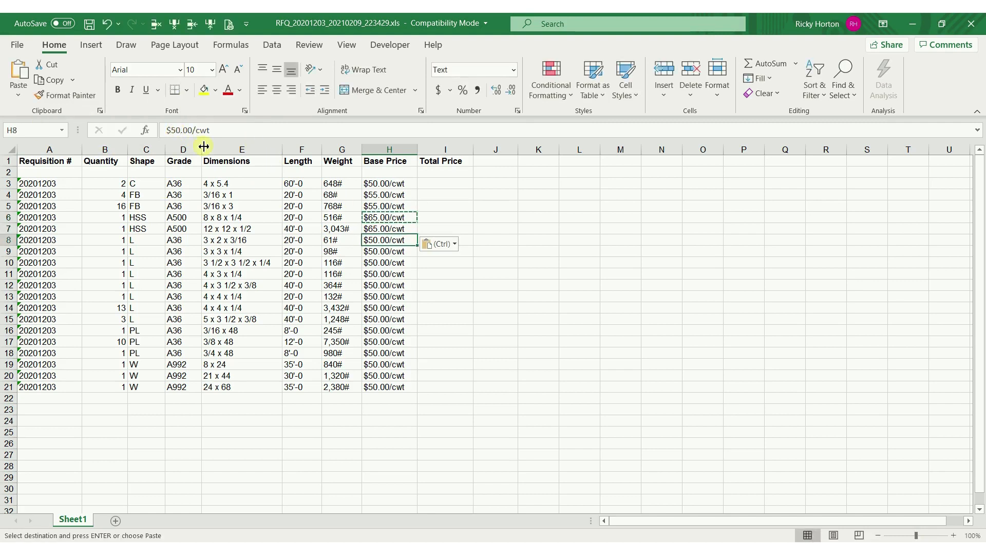
# Set the base price of all L rows, H8 through H15, to $45.00/cwt.
pyautogui.click(175, 130)
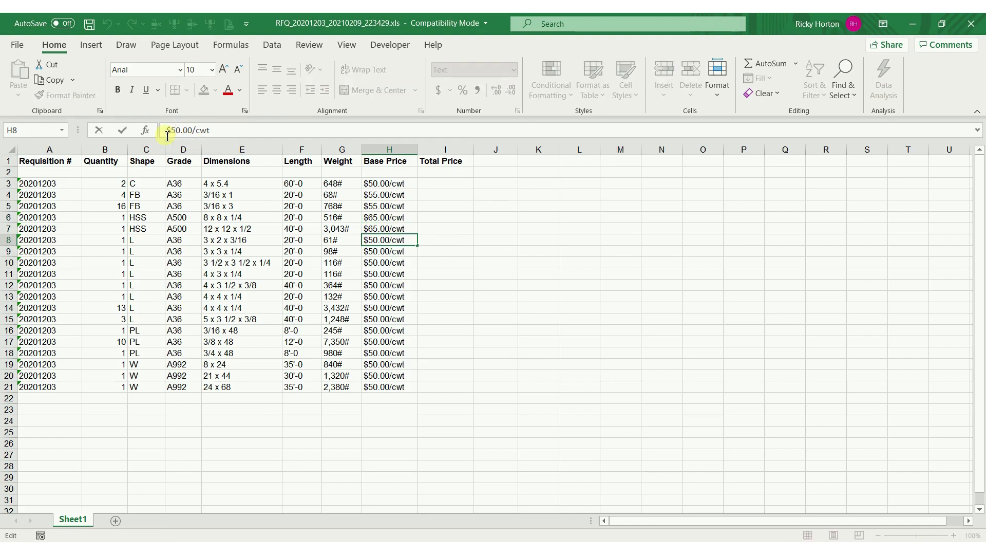
pyautogui.press('BackSpace')
pyautogui.press('Delete')
pyautogui.write('45')
pyautogui.press('Return')
pyautogui.press('Up')
pyautogui.hotkey('ctrl', 'c')
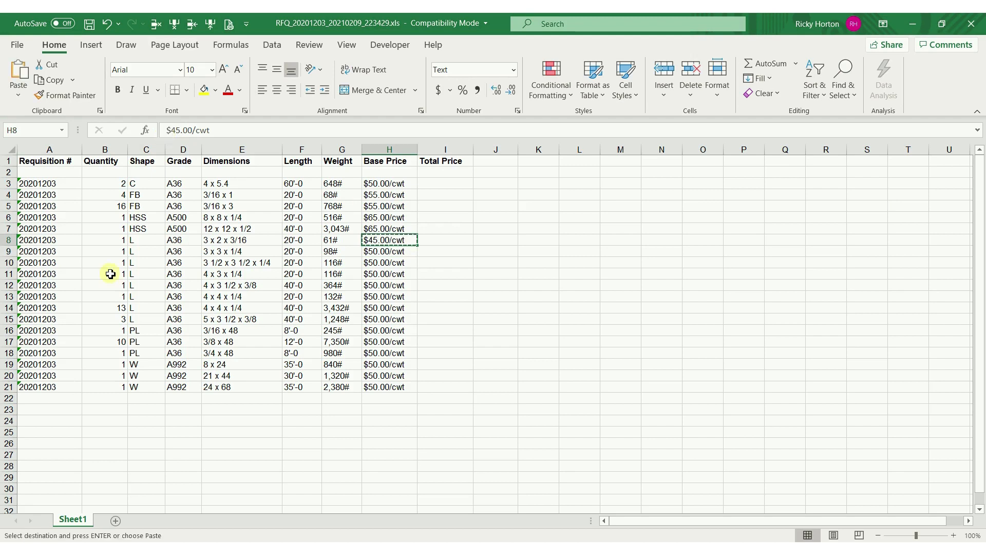
pyautogui.moveTo(380, 252); pyautogui.dragTo(377, 317)
pyautogui.hotkey('ctrl', 'v')
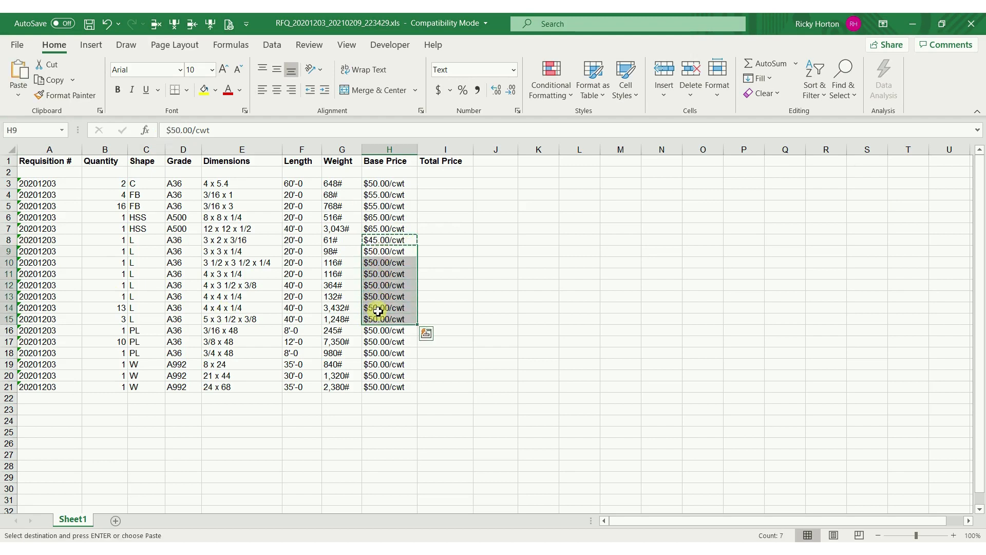
pyautogui.click(550, 273)
pyautogui.press('Escape')
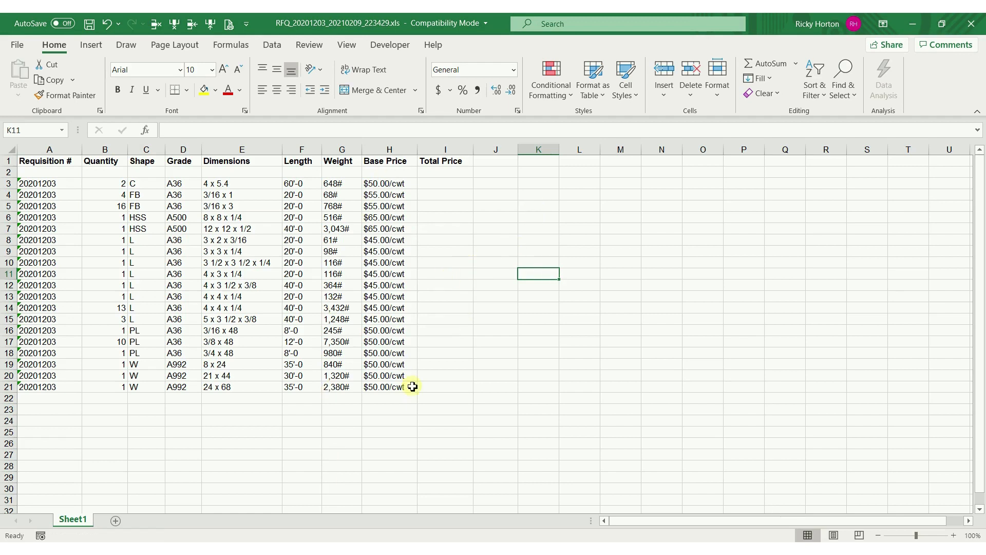
# Save and close the priced RFQ workbook, and return to the requisition in Tekla EPM.
pyautogui.click(391, 264)
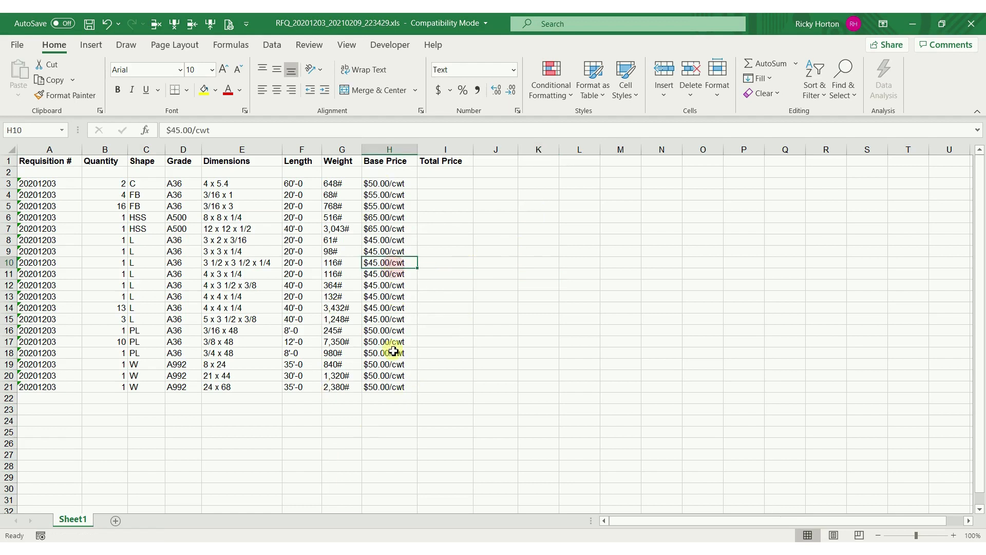
pyautogui.click(393, 343)
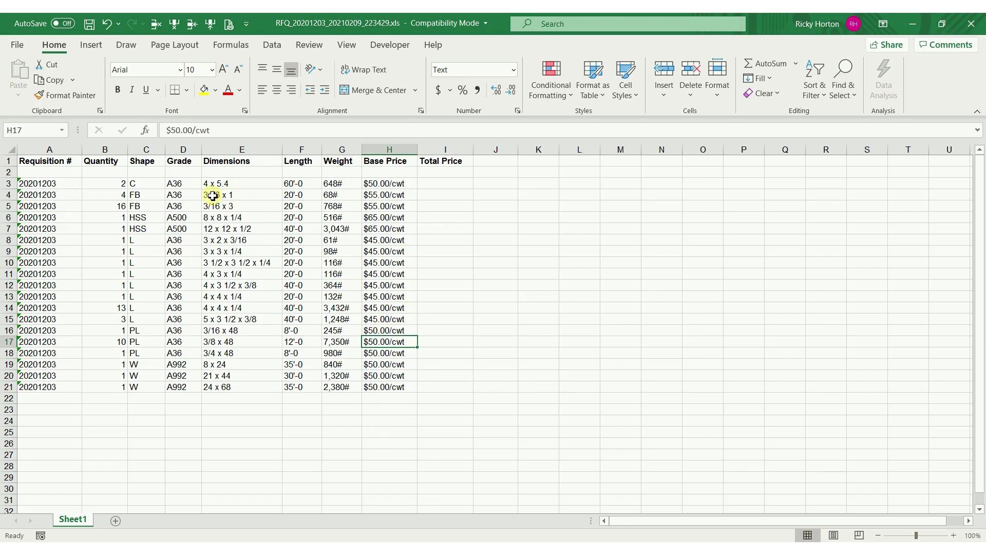
pyautogui.click(92, 29)
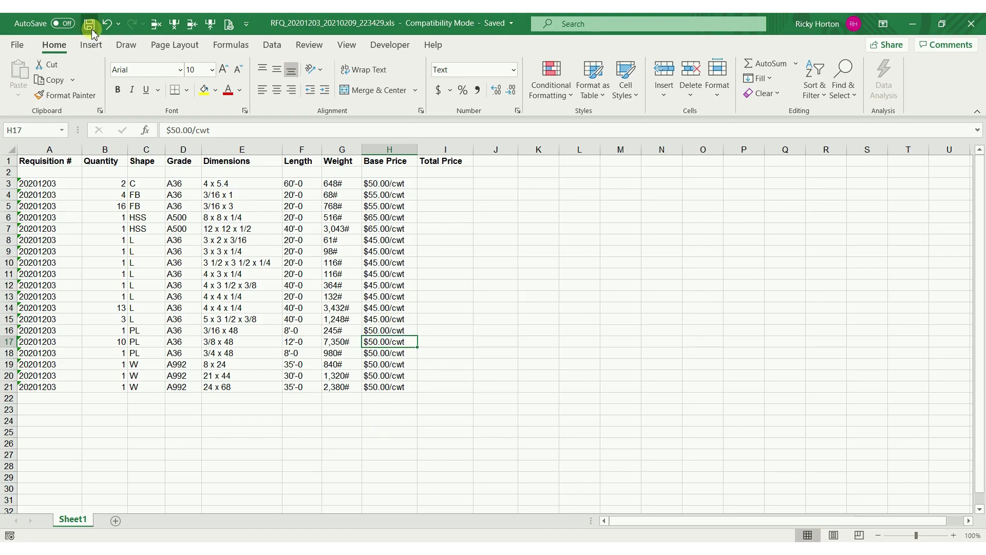
pyautogui.click(971, 24)
pyautogui.click(563, 539)
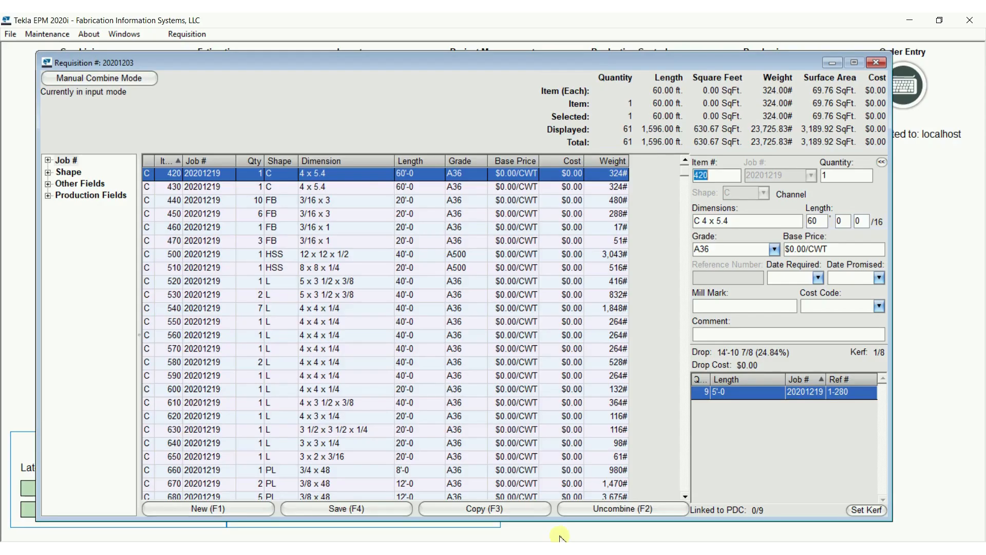
# Start an Excel requisition pricing import using RFQ_20201203_20210209_223429.xls from the Pricing folder inside the C: drive's Export folder.
pyautogui.click(324, 131)
pyautogui.click(193, 34)
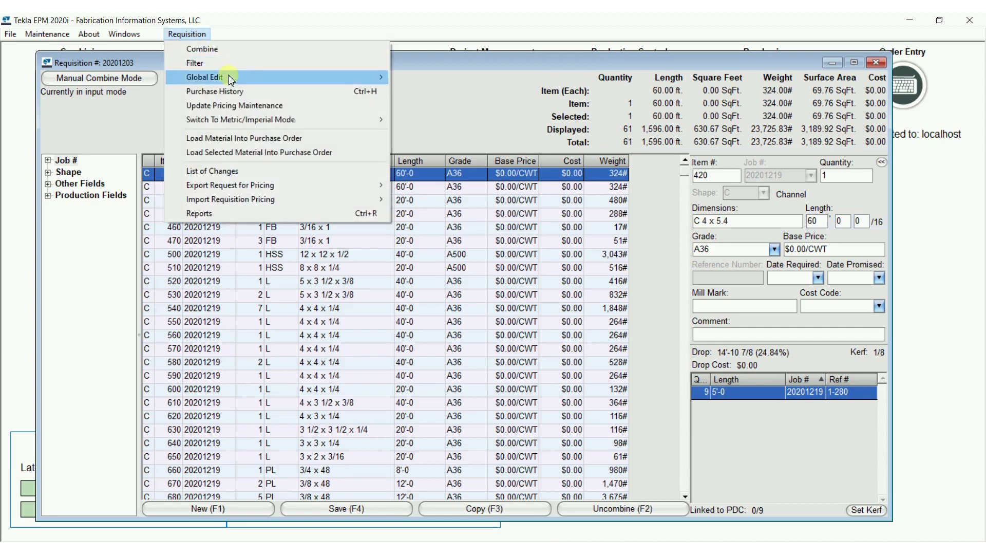
pyautogui.moveTo(303, 201)
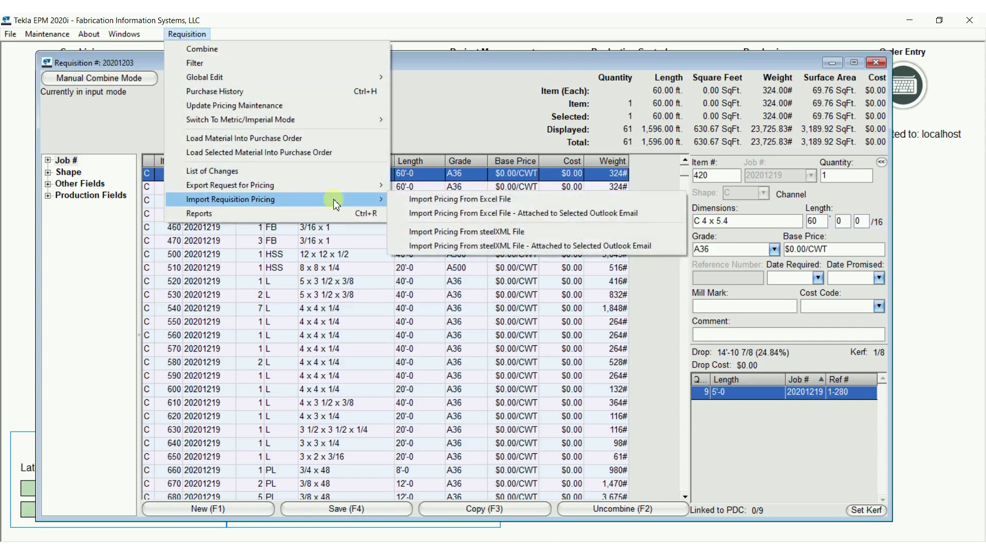
pyautogui.click(487, 200)
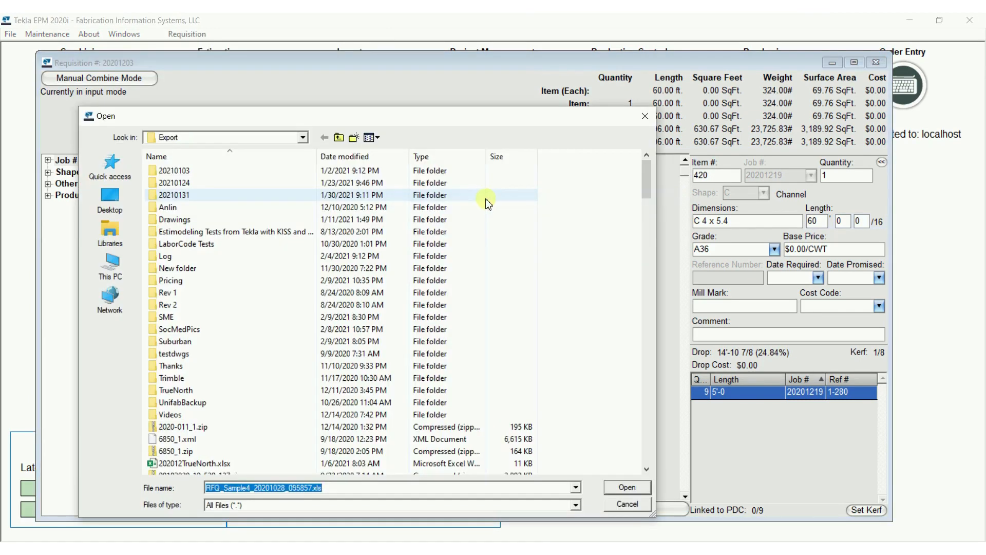
pyautogui.click(110, 270)
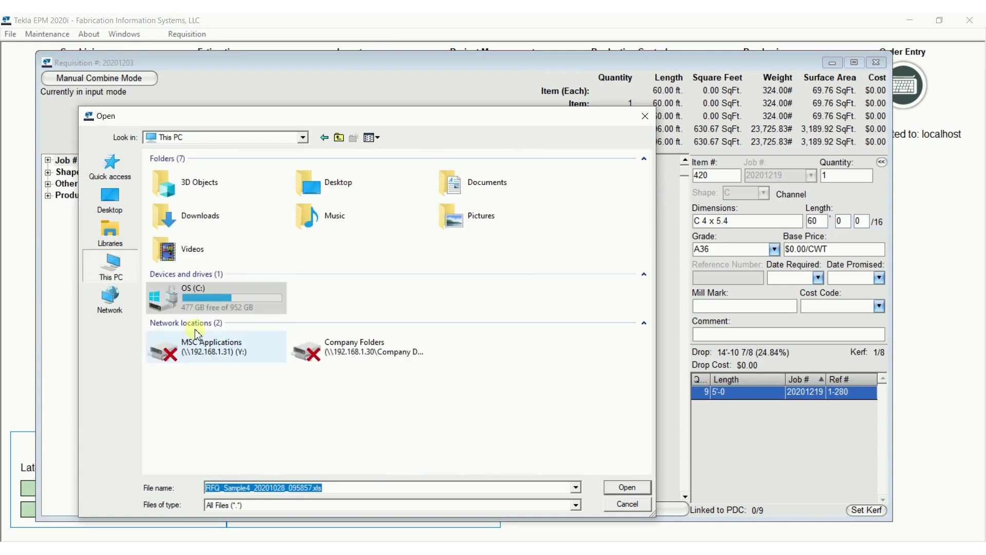
pyautogui.doubleClick(205, 295)
pyautogui.click(183, 210)
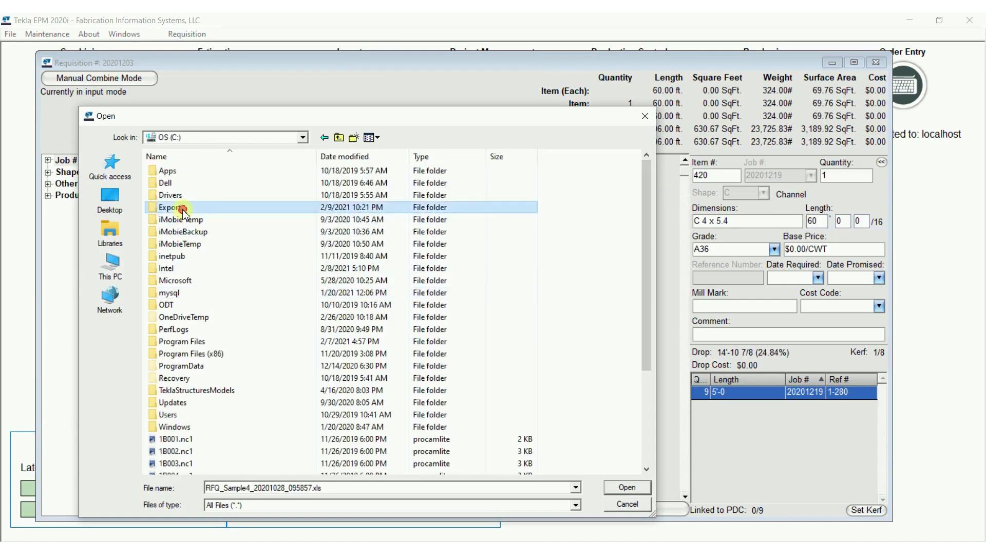
pyautogui.doubleClick(184, 210)
pyautogui.doubleClick(165, 280)
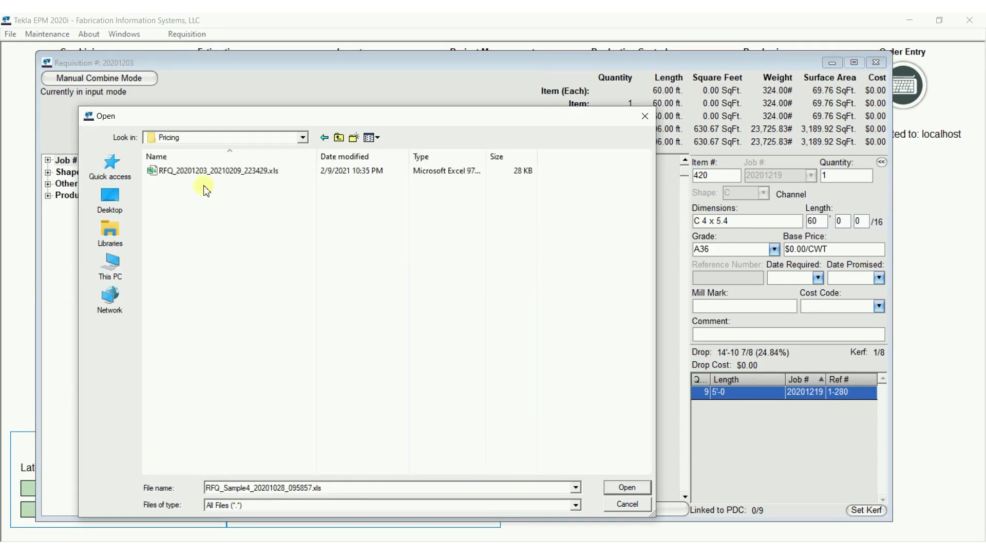
pyautogui.doubleClick(212, 172)
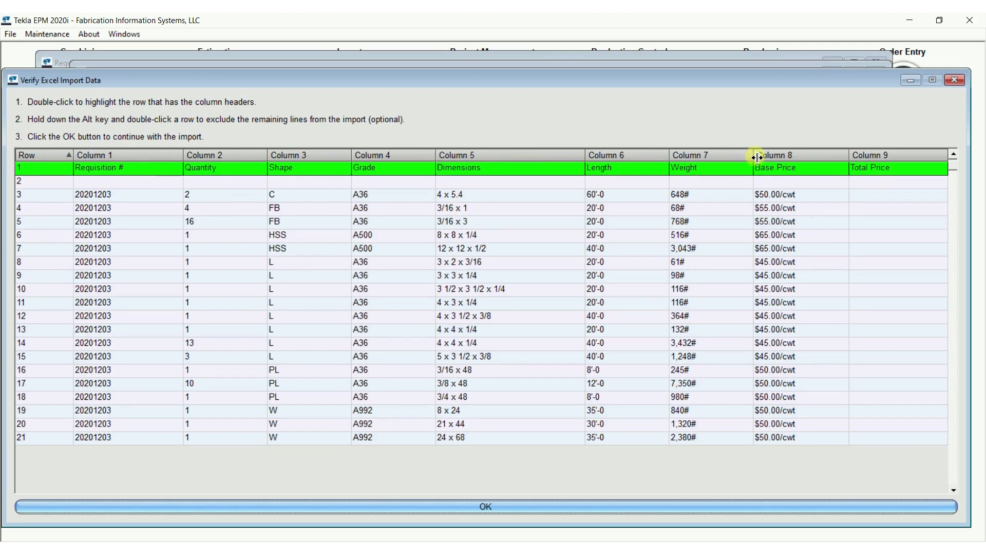
# Run the pricing import with row 1 as column headers and the Tekla EPM Standard Fields mapping, and close the import window.
pyautogui.click(488, 510)
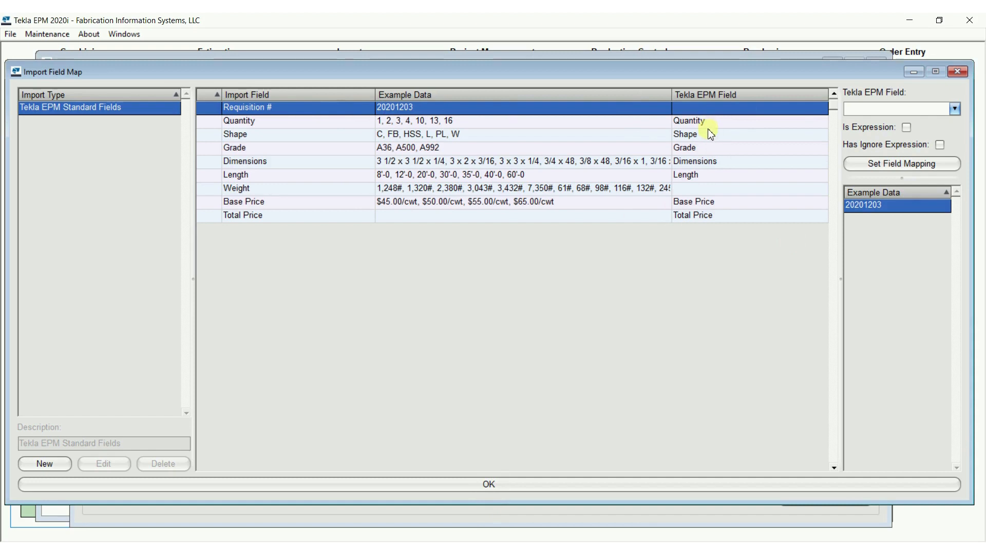
pyautogui.click(540, 190)
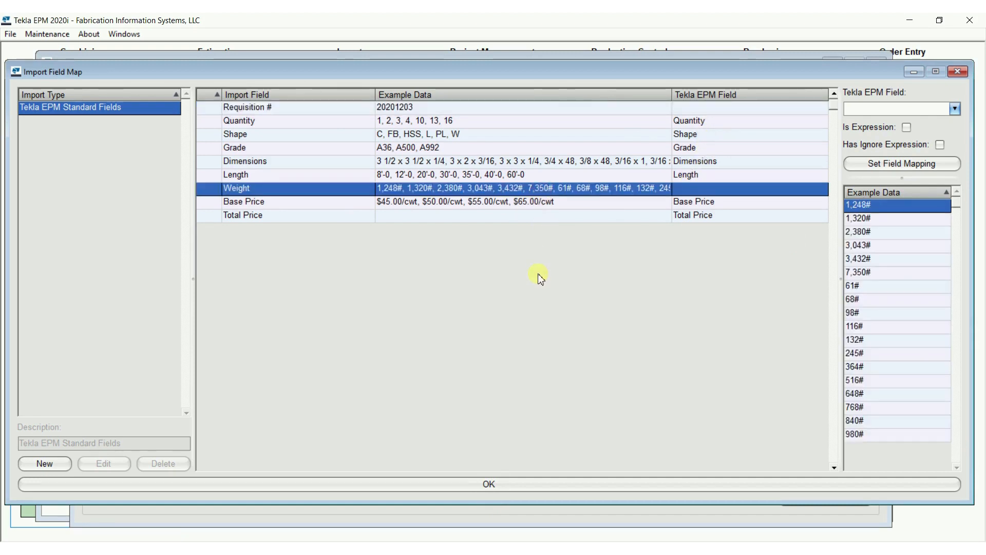
pyautogui.click(488, 489)
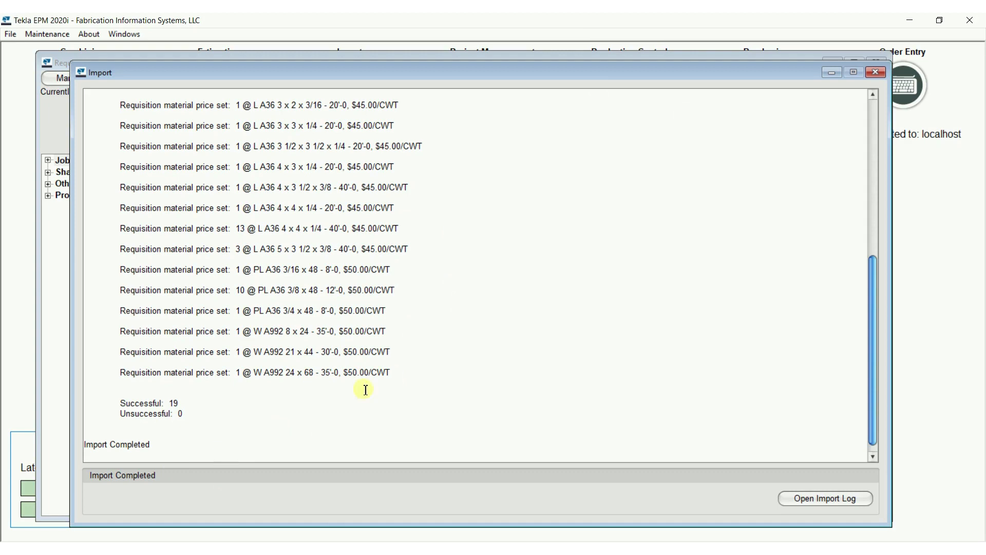
pyautogui.click(875, 72)
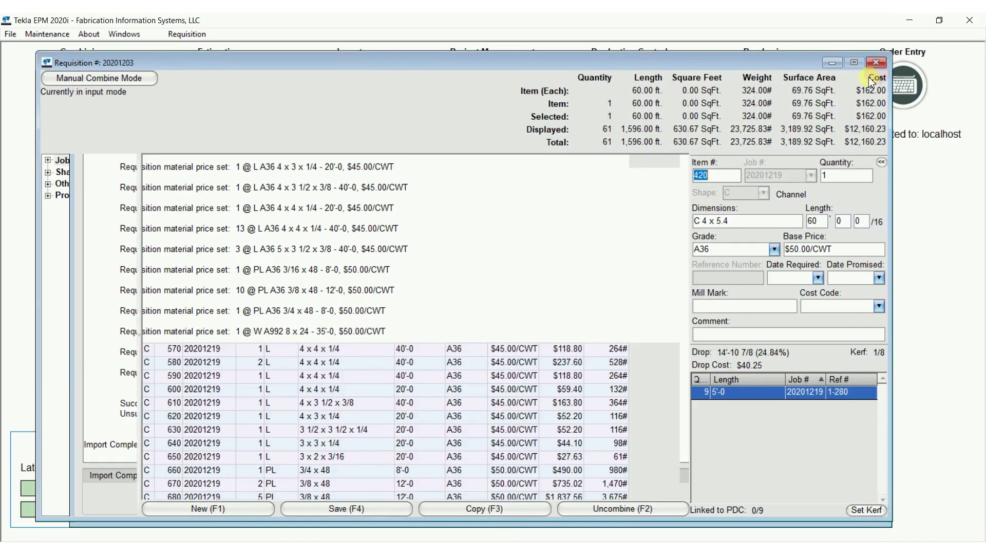
# Check the imported base prices and costs on the requisition's C, FB and L items, from item 430 down to item 630.
pyautogui.click(512, 187)
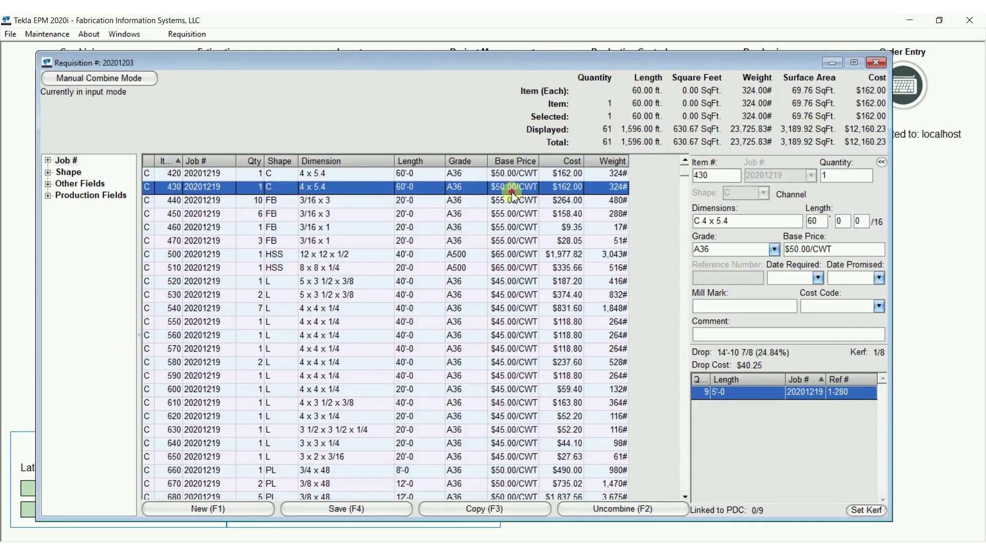
pyautogui.click(506, 227)
pyautogui.click(503, 281)
pyautogui.click(501, 317)
pyautogui.click(505, 376)
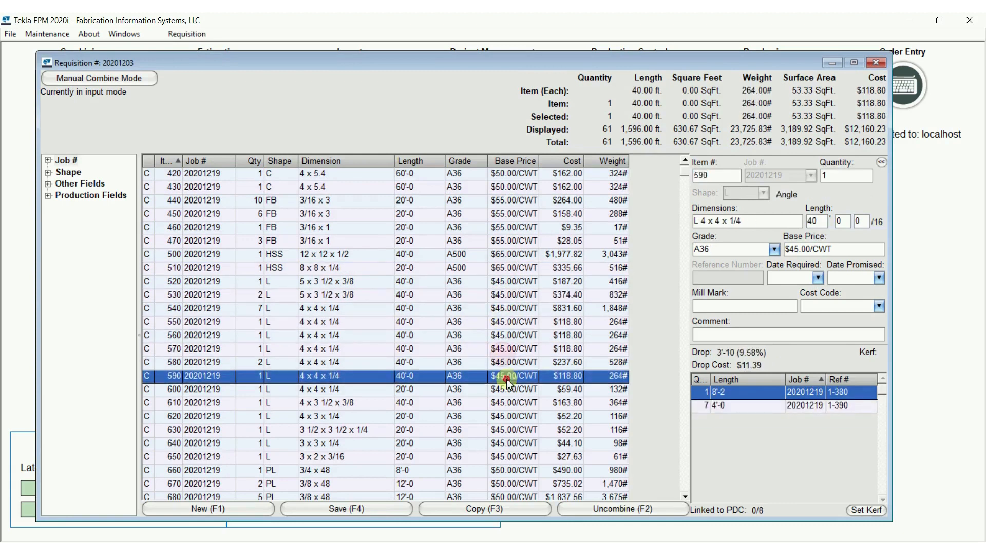
pyautogui.click(510, 402)
pyautogui.click(514, 429)
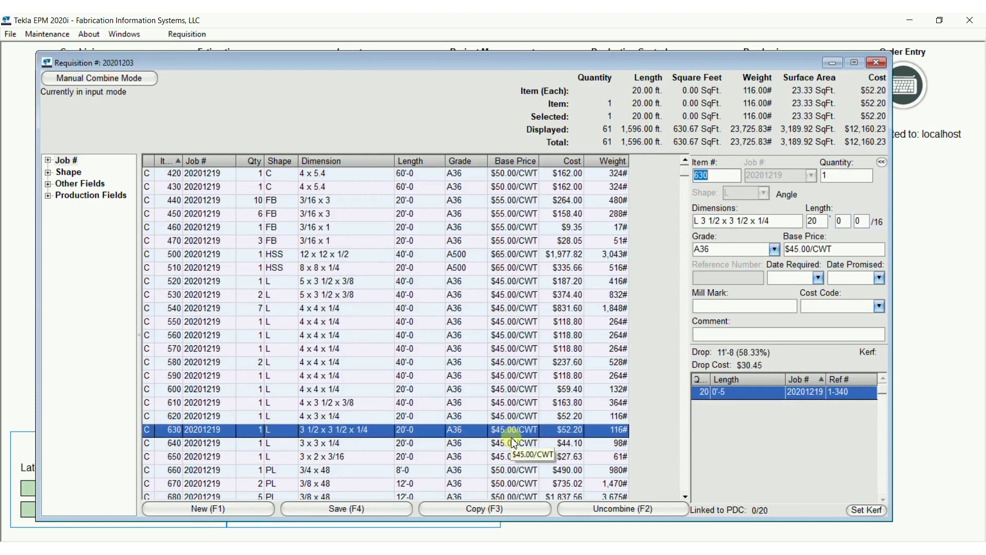